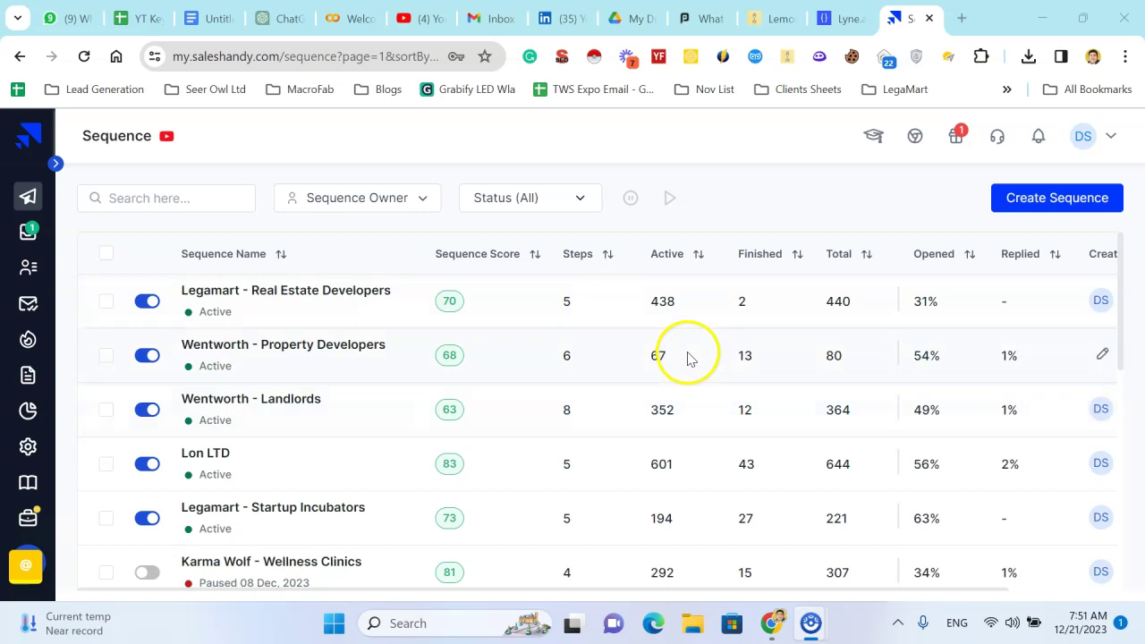
Create a new sequence and review the sender email account listed in its settings.
click(1035, 217)
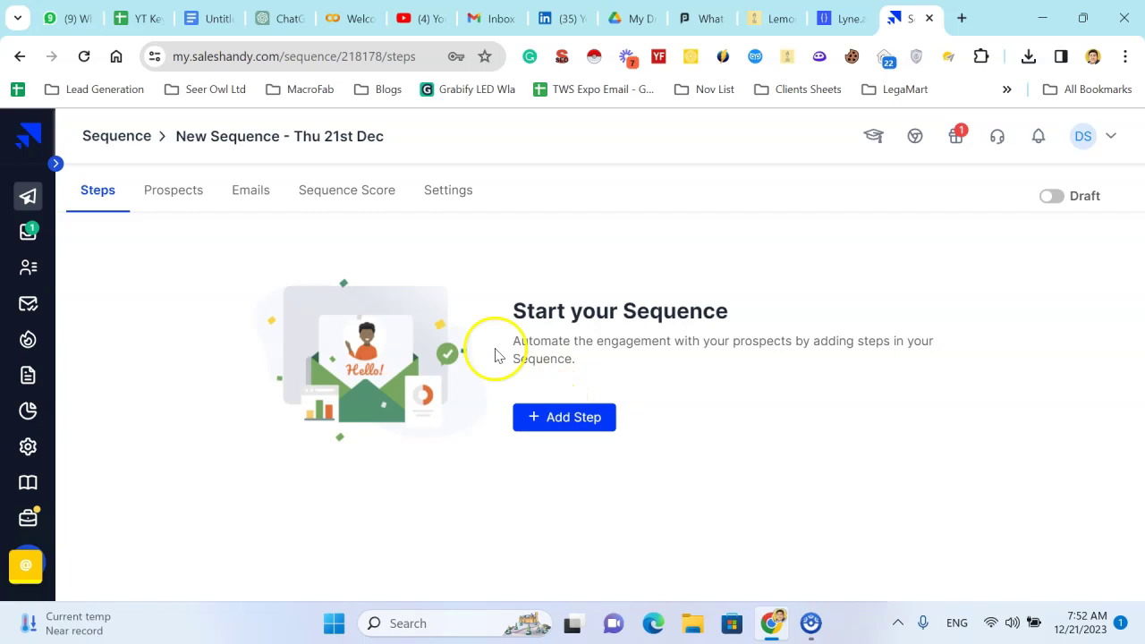
click(438, 211)
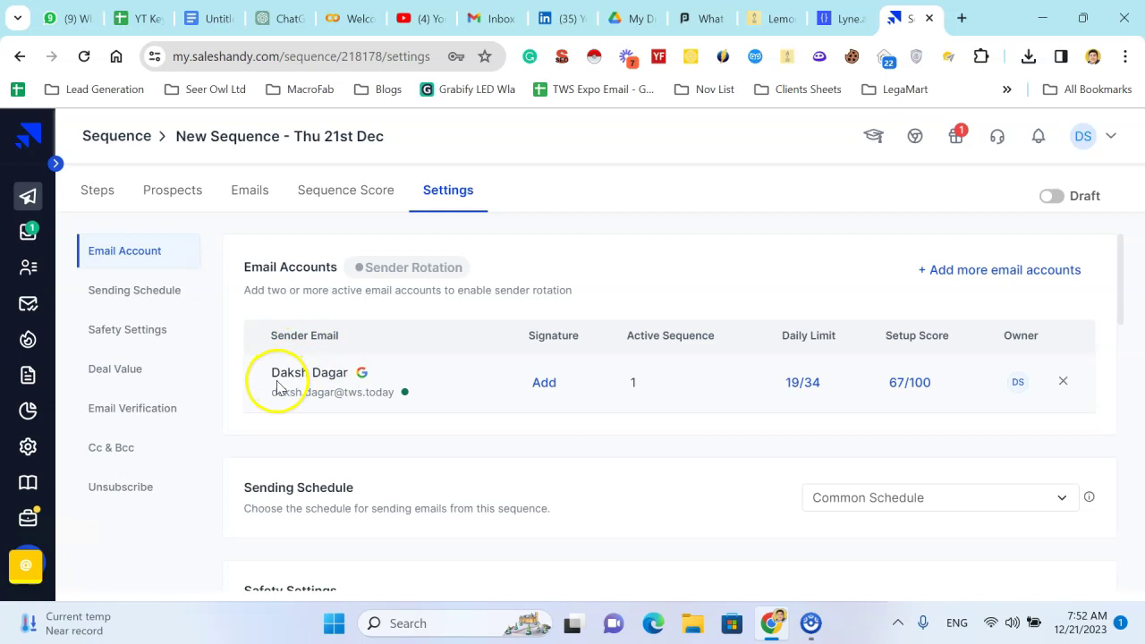
drag(276, 383, 335, 386)
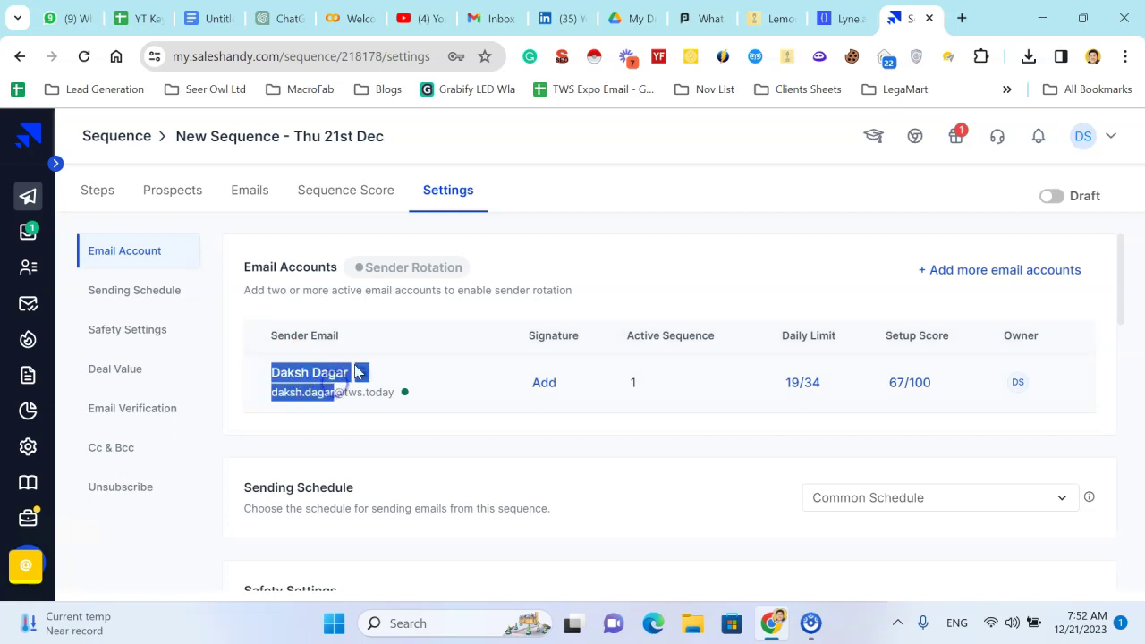
click(507, 268)
mouse_move(401, 260)
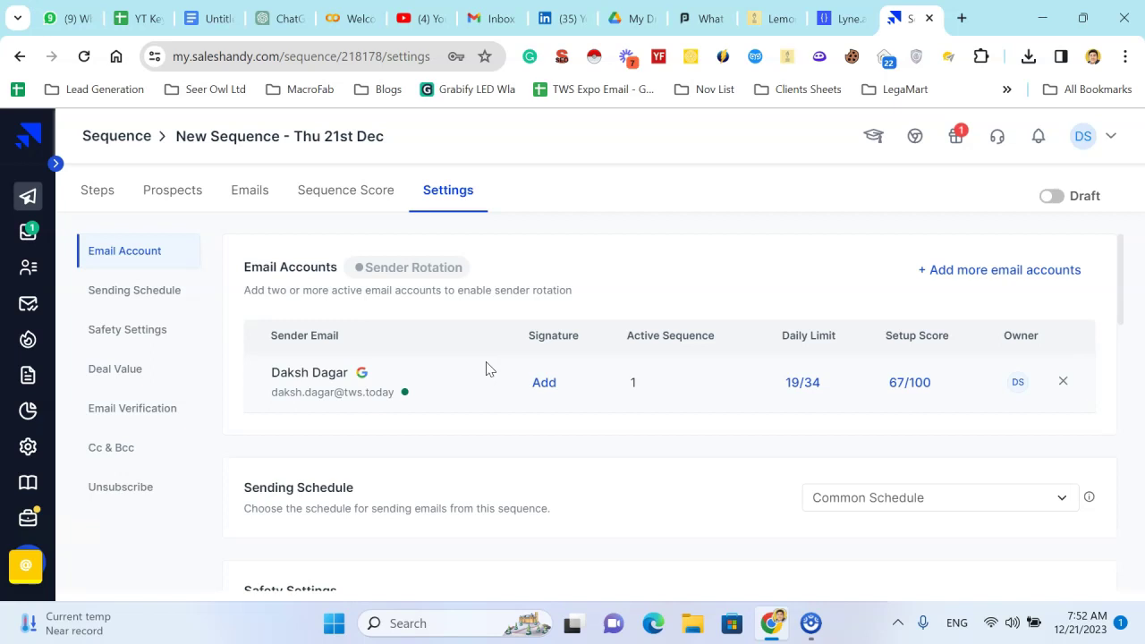
Add an email step to the sequence and set the body font to Verdana.
click(93, 185)
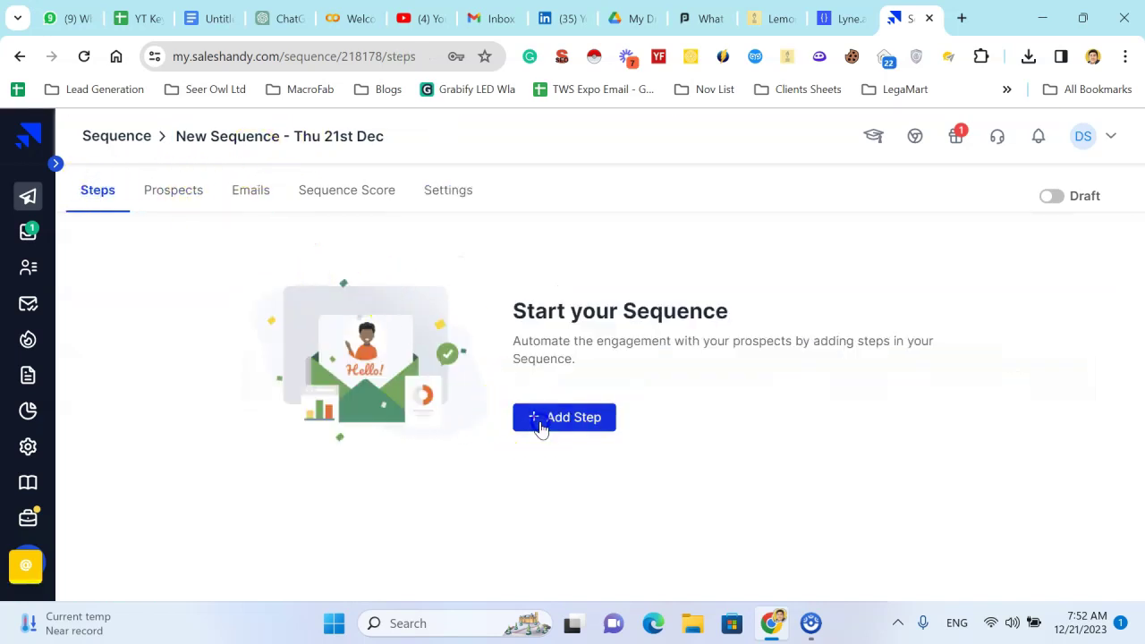
click(540, 427)
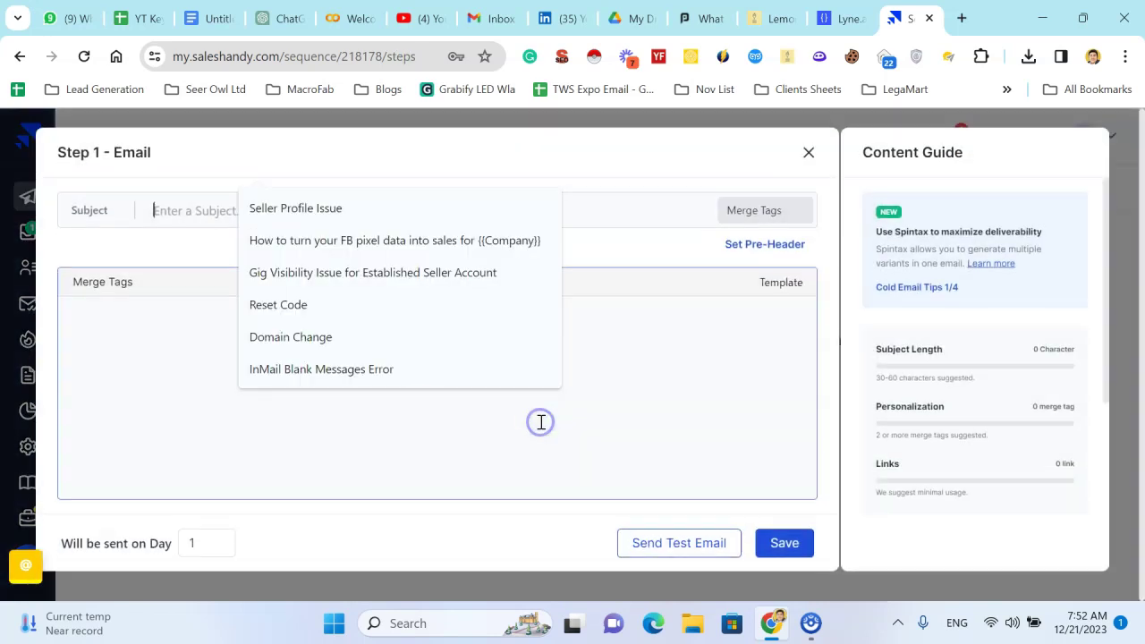
click(194, 222)
click(587, 410)
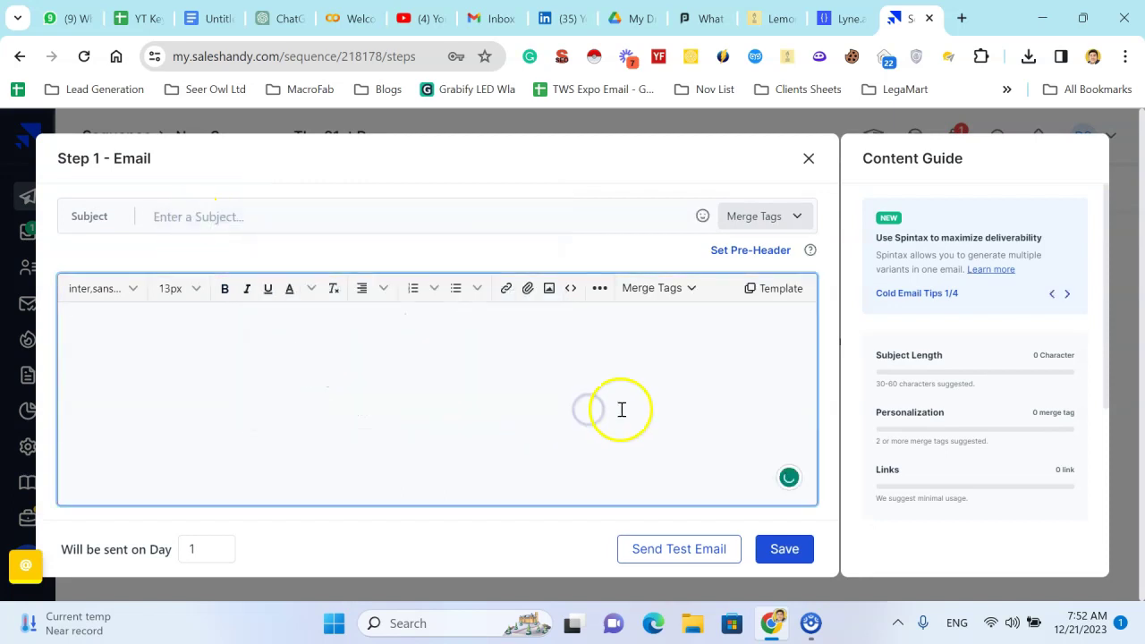
click(121, 288)
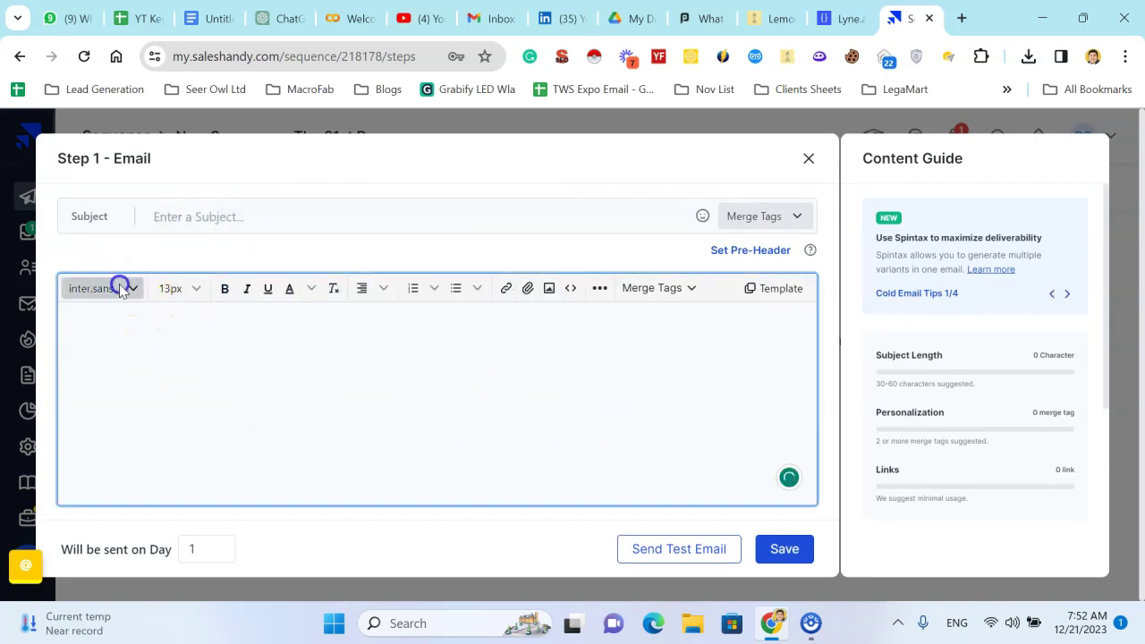
scroll(153, 439, down, 2)
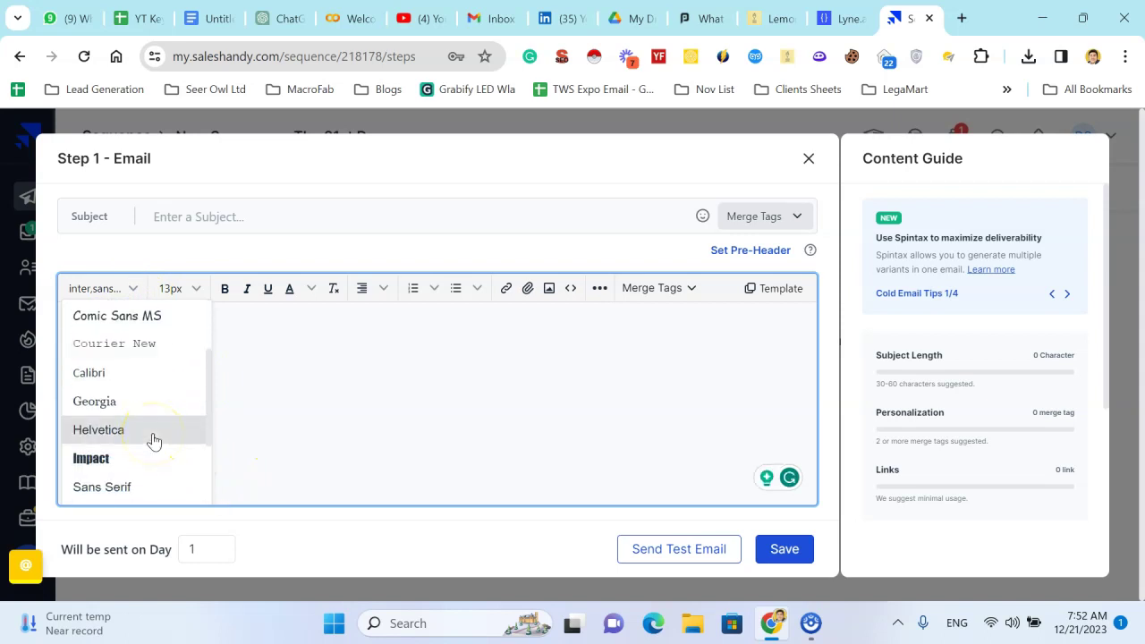
scroll(120, 386, down, 3)
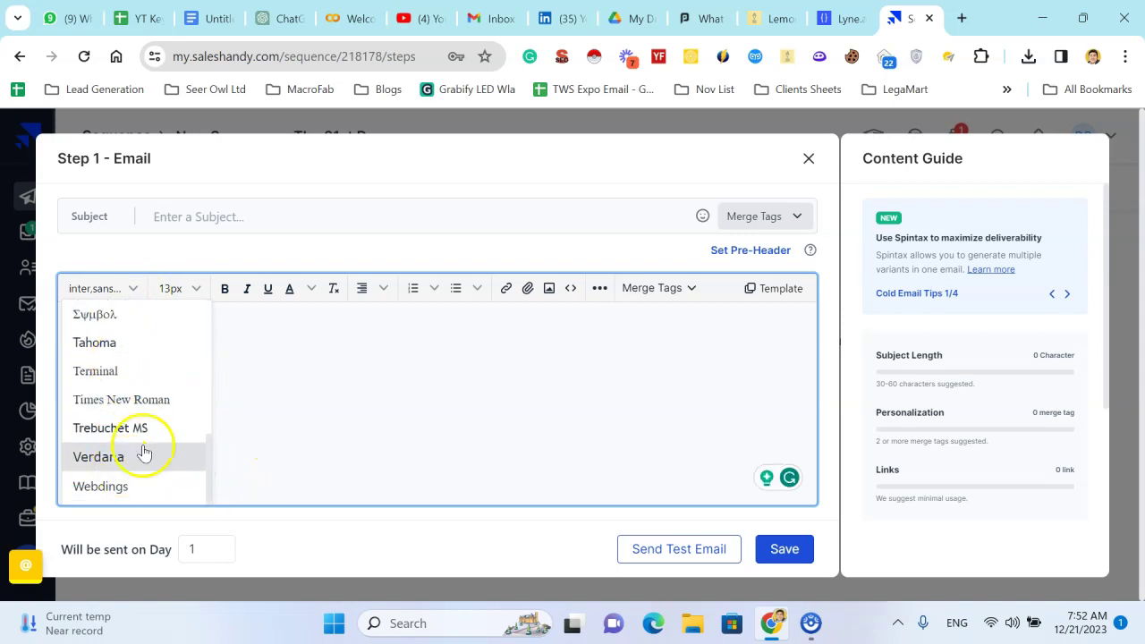
click(147, 461)
Write the email body as "Hi {{First Name}}" with the merge tag, followed by "sale revenue" on a new line.
click(670, 289)
click(367, 374)
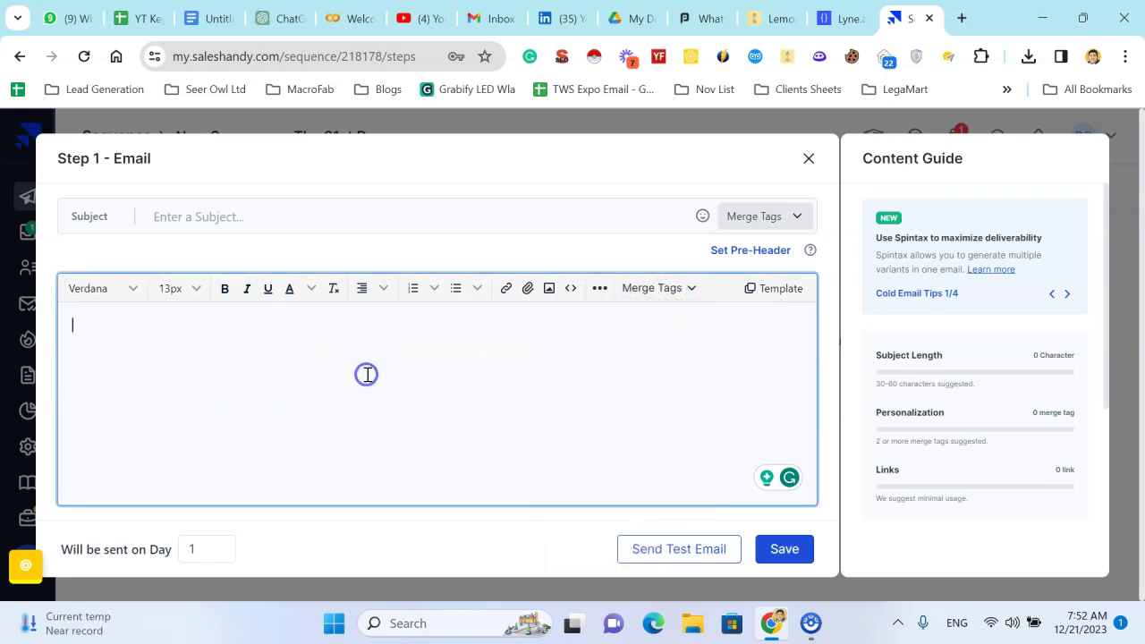
click(666, 288)
click(638, 376)
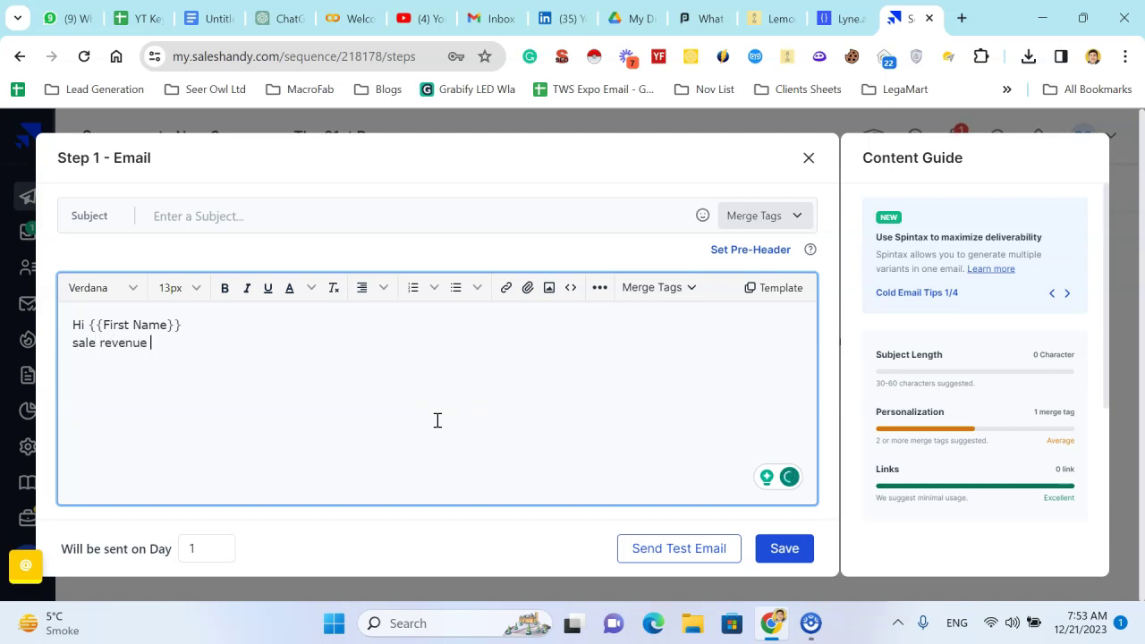
Check the content guide's personalization, links and spamminess ratings for the email.
click(960, 460)
scroll(960, 459, down, 1)
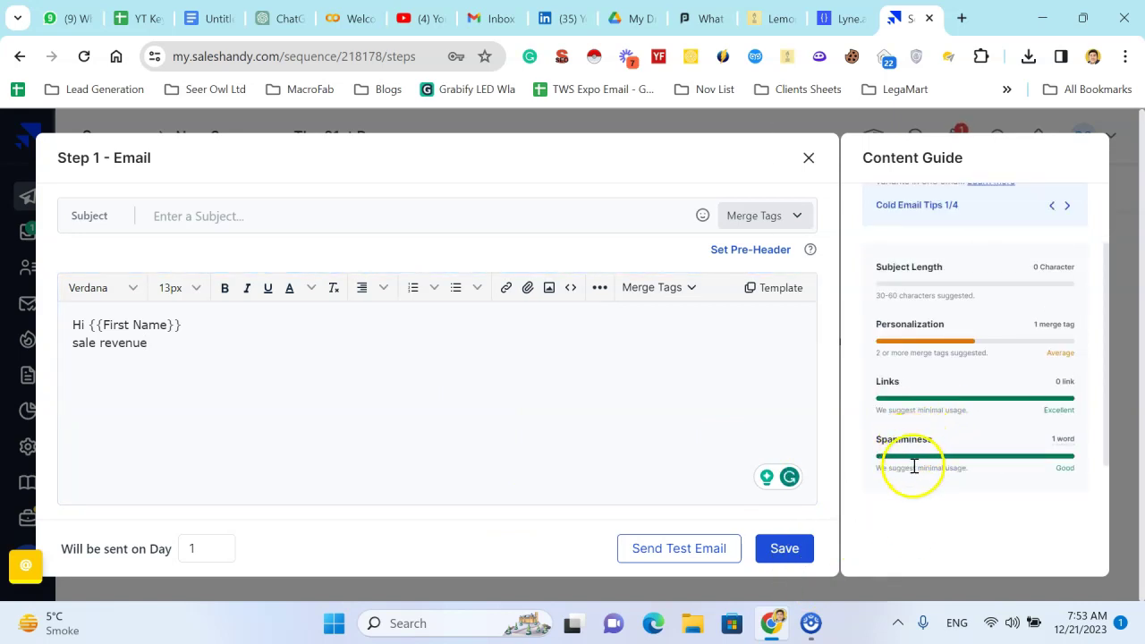
click(137, 372)
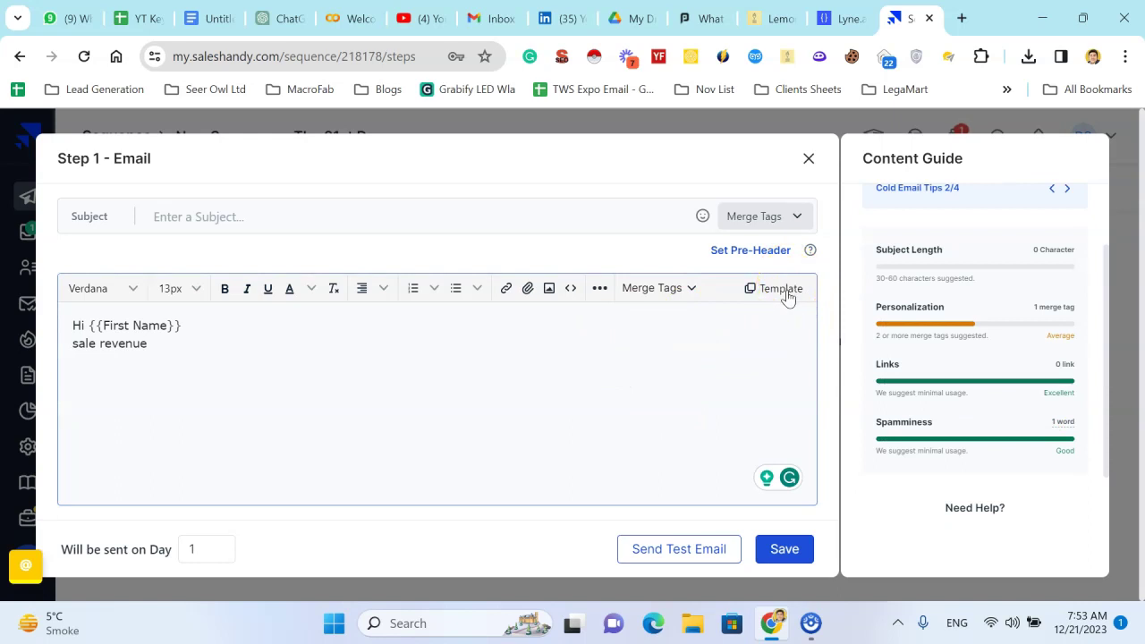
Delete all the text in the email body.
click(248, 407)
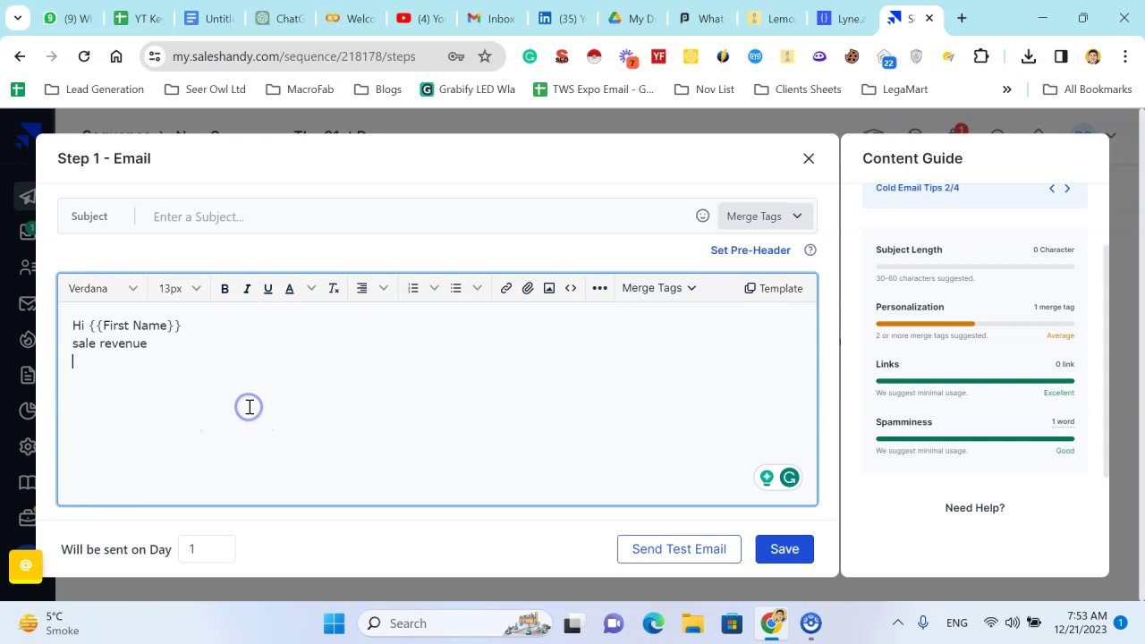
drag(247, 407, 41, 336)
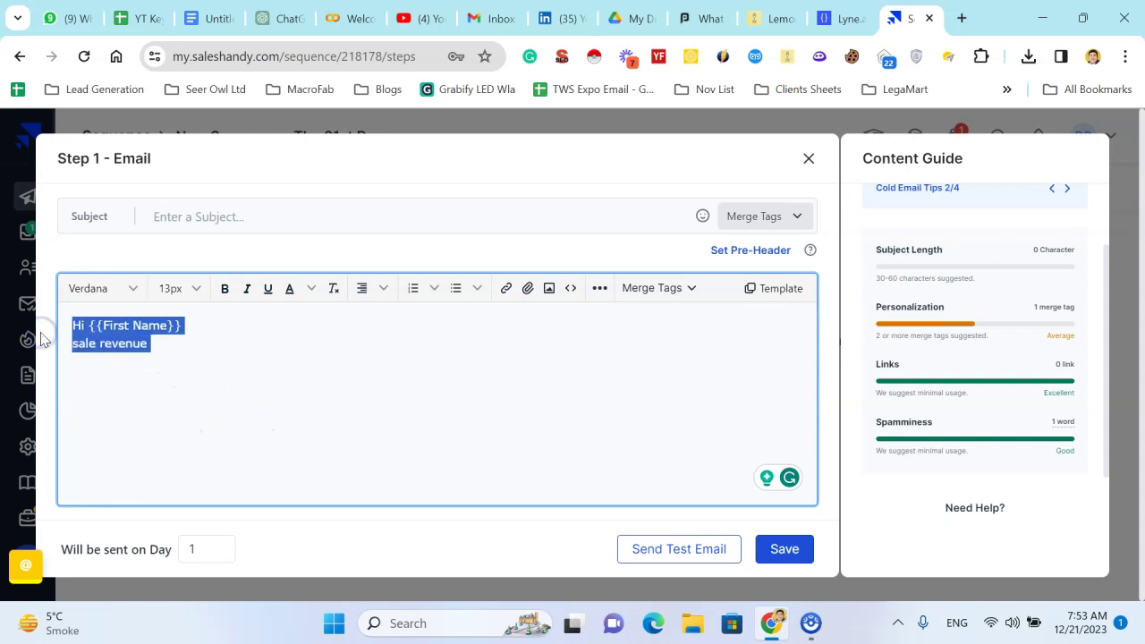
key(BackSpace)
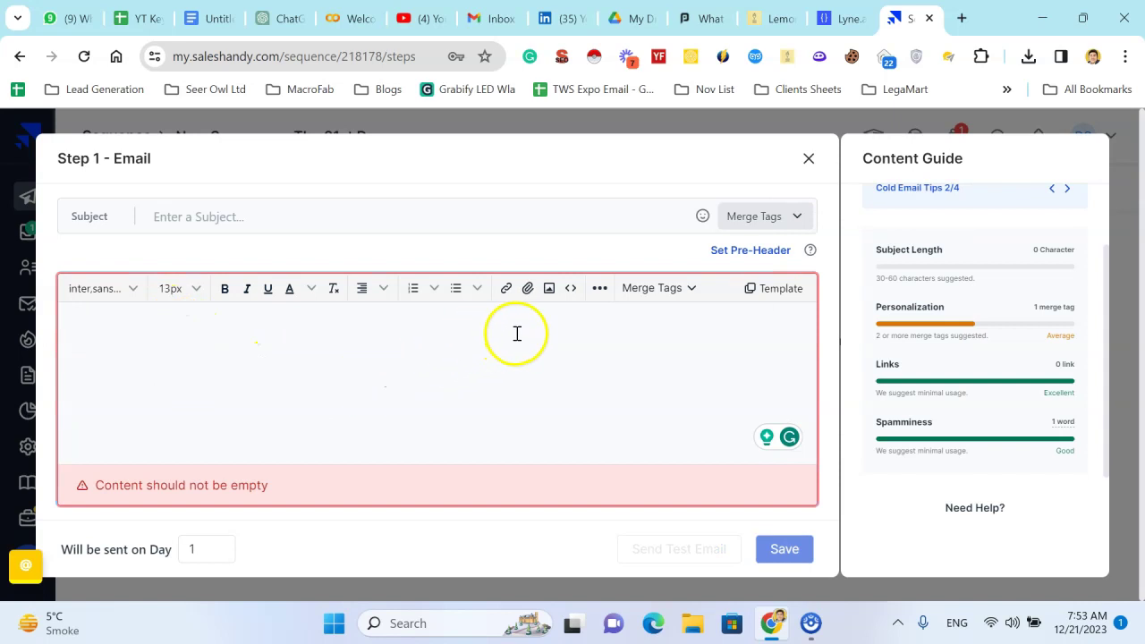
Look at the email body's source code editor and close the email step without saving changes.
click(571, 289)
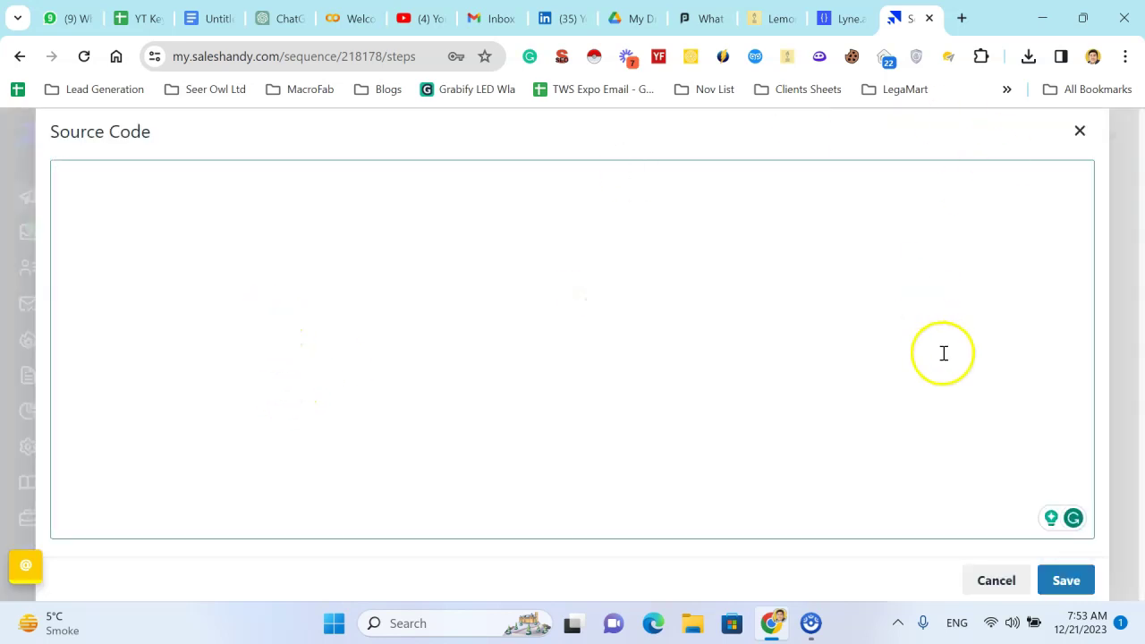
click(995, 580)
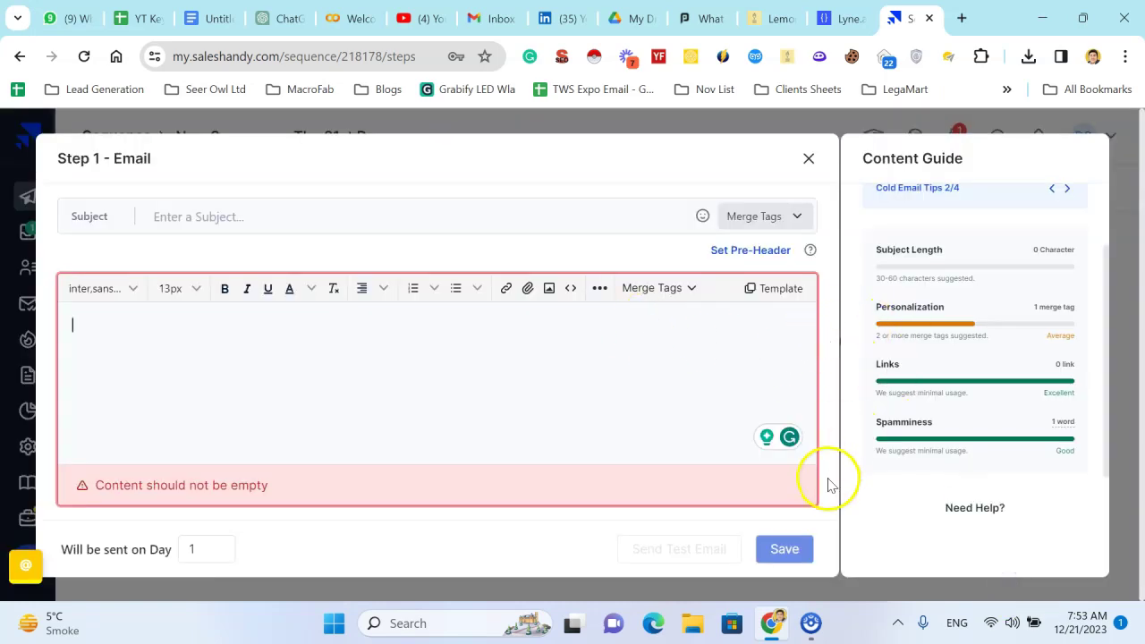
click(820, 158)
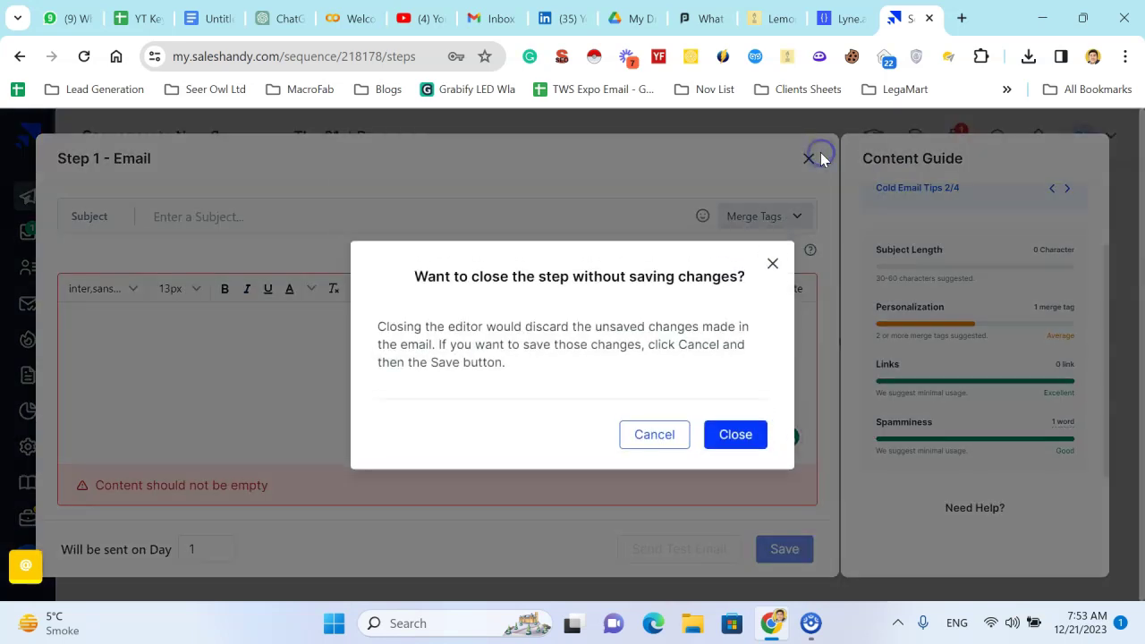
click(732, 436)
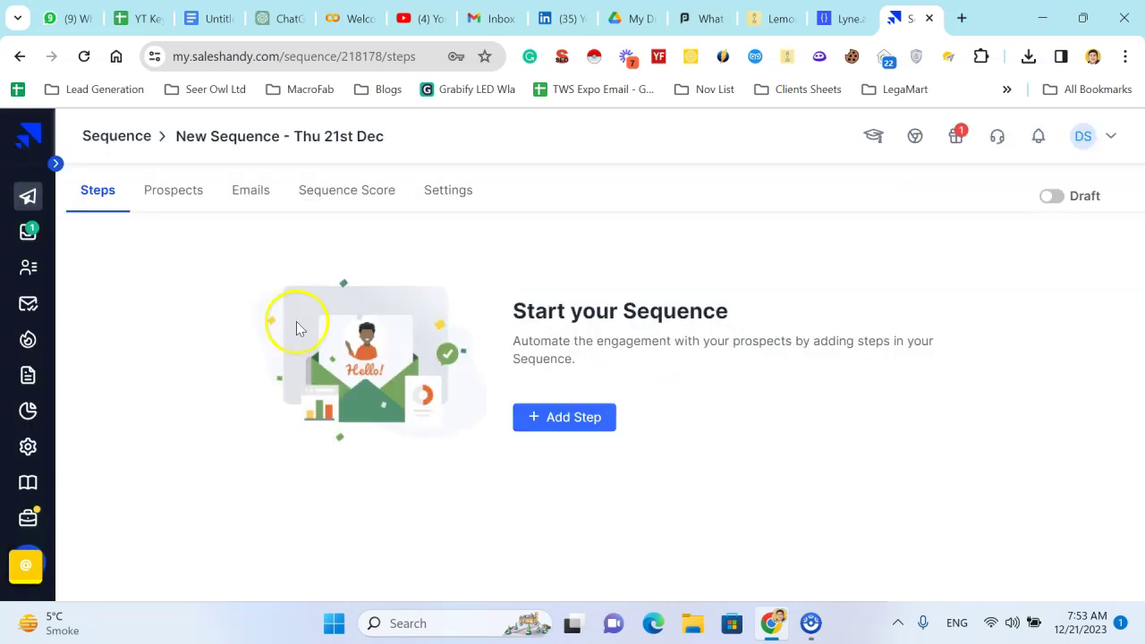
View the sequence's Prospects and Emails pages and open the sequence name for editing without changing it.
click(183, 193)
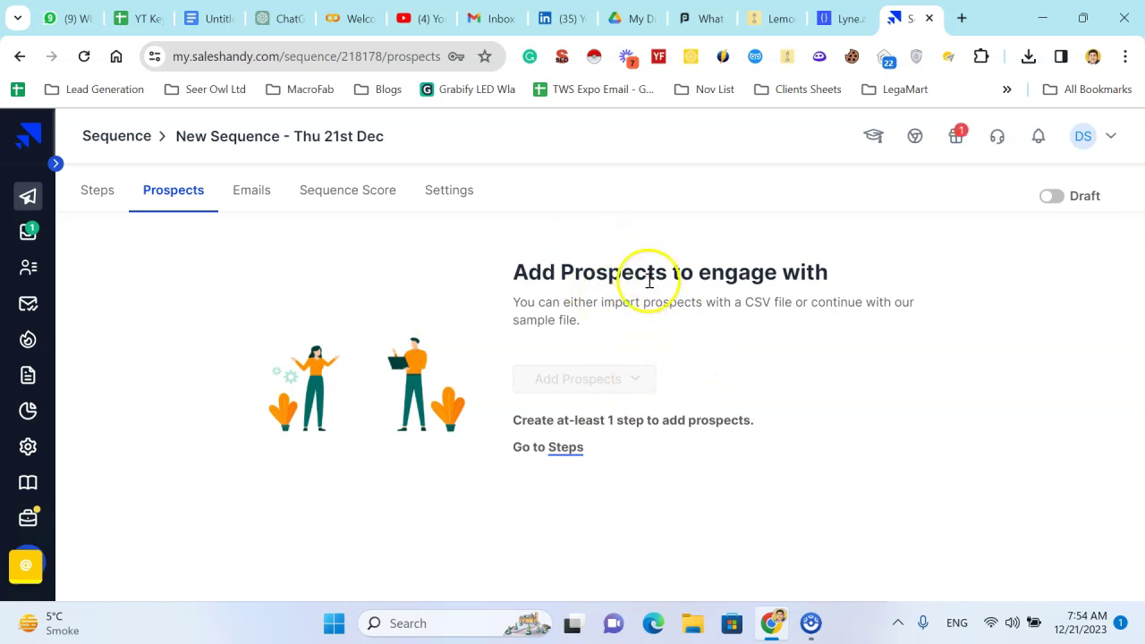
click(241, 207)
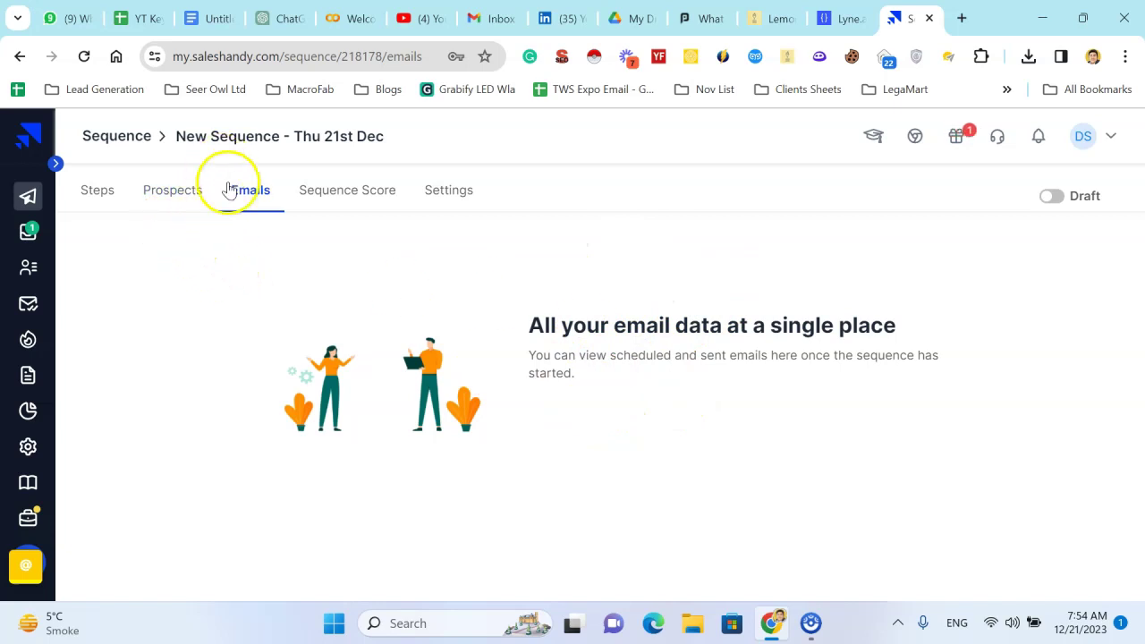
click(371, 136)
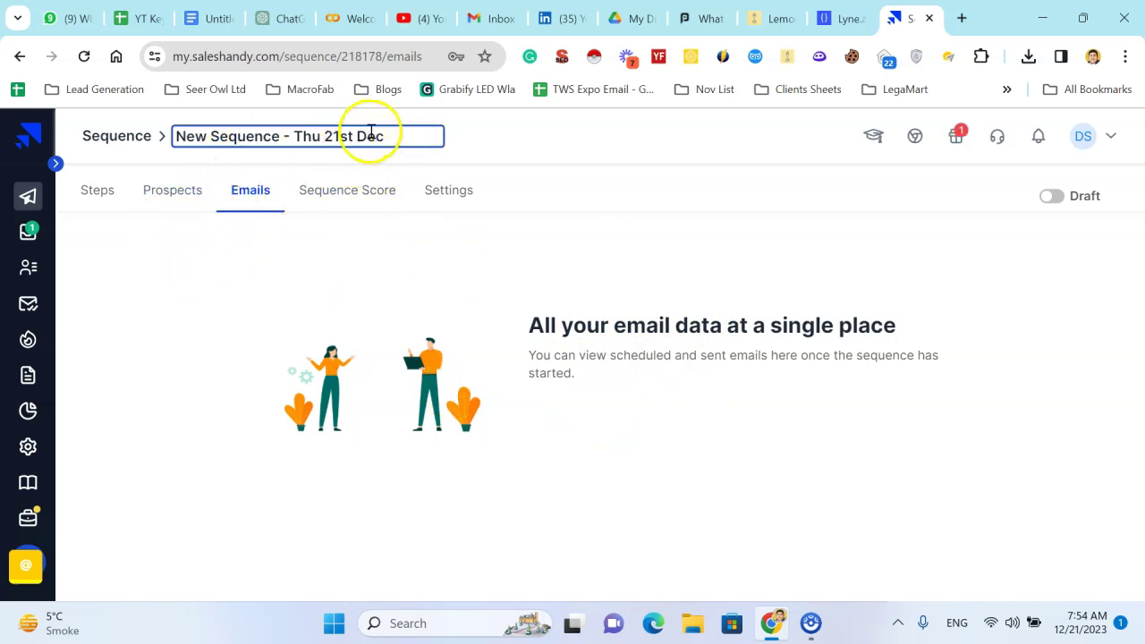
drag(407, 139, 197, 147)
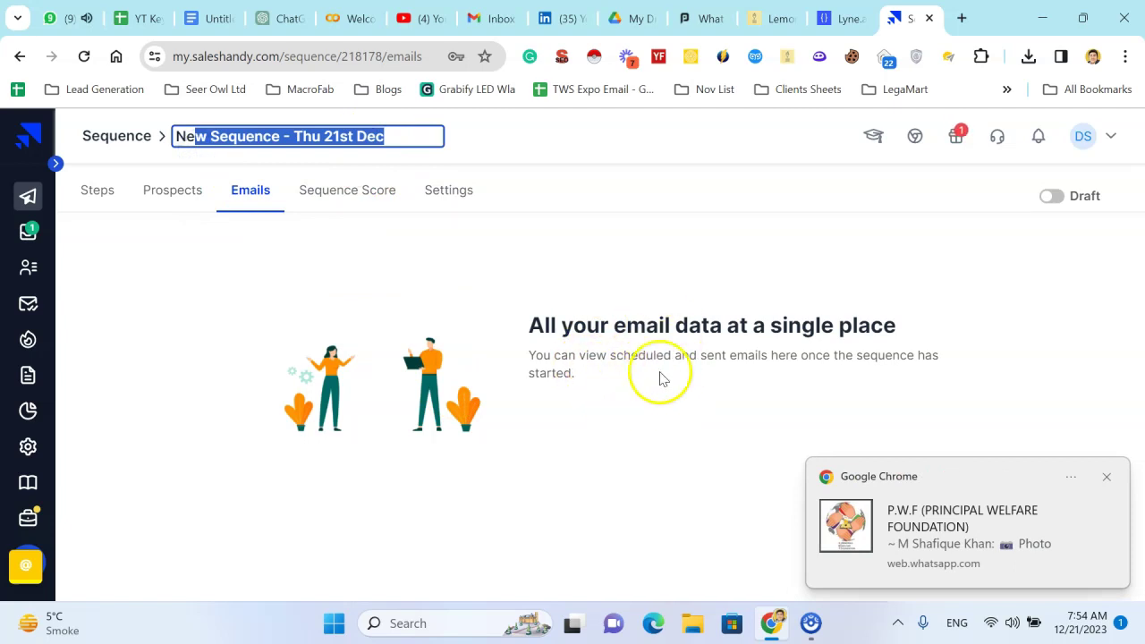
click(658, 404)
Review the sequence score and its Email Setup, Sequence Setup and Email Writing breakdown.
click(358, 194)
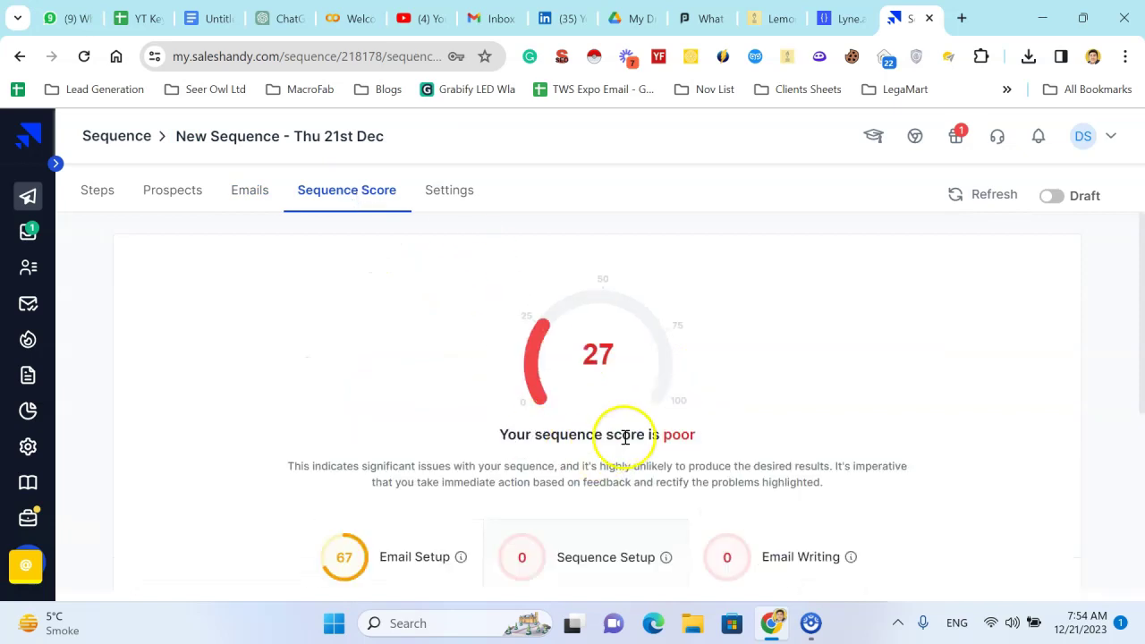
scroll(423, 396, down, 2)
scroll(424, 396, down, 2)
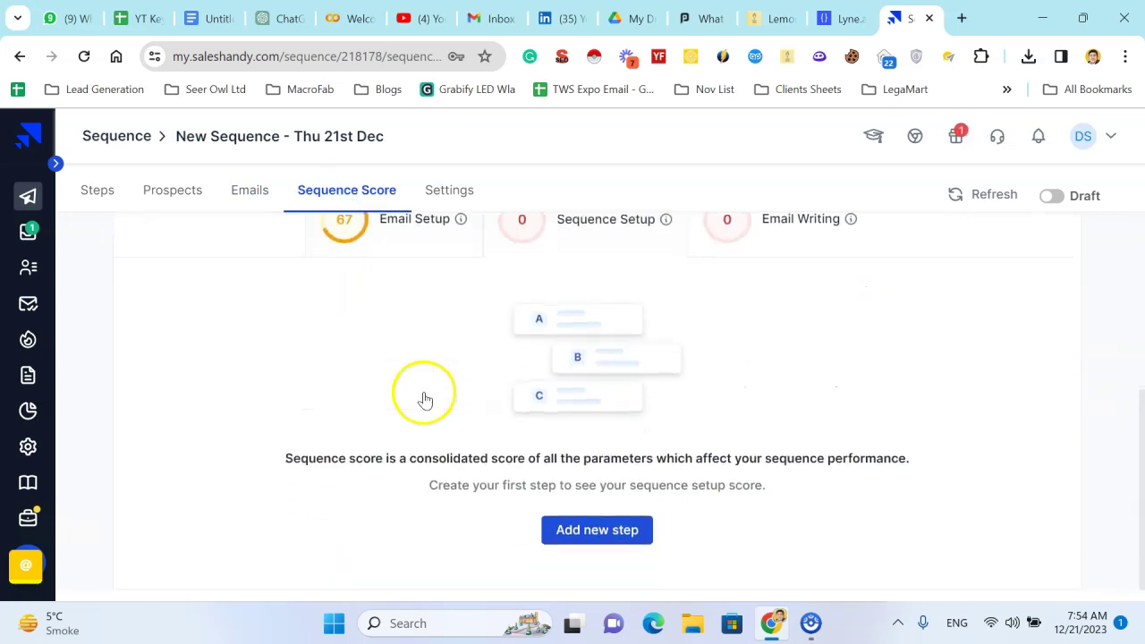
scroll(345, 367, up, 2)
scroll(358, 362, up, 1)
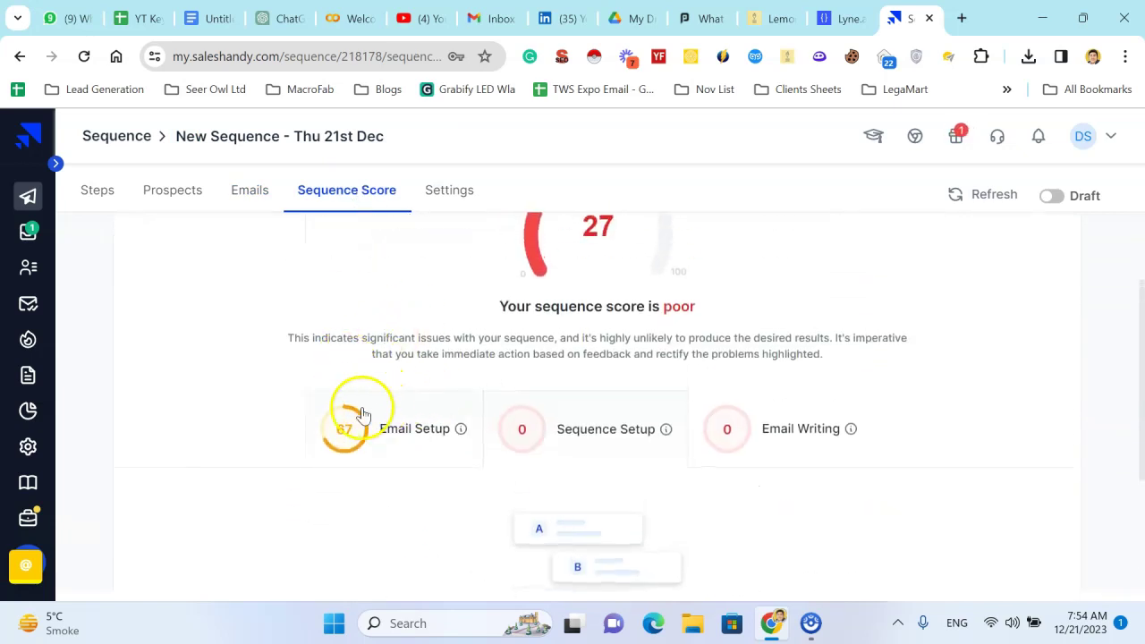
scroll(469, 353, up, 1)
scroll(528, 322, down, 3)
scroll(528, 324, up, 3)
Add a new email step to the sequence and set it to be sent on day 5.
click(100, 199)
click(533, 417)
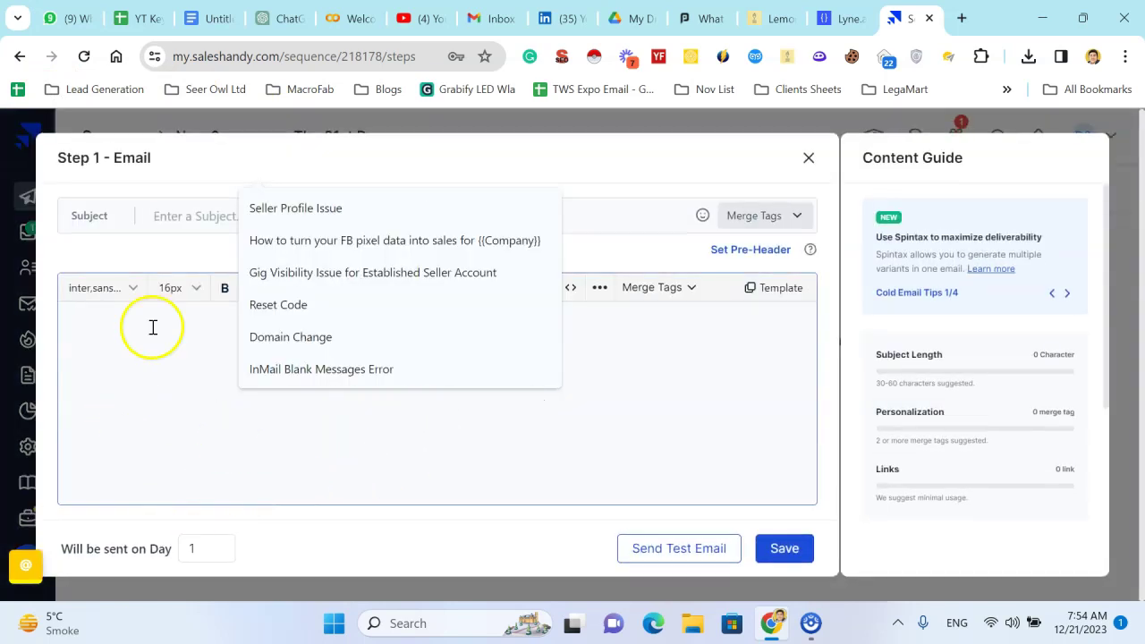
click(182, 212)
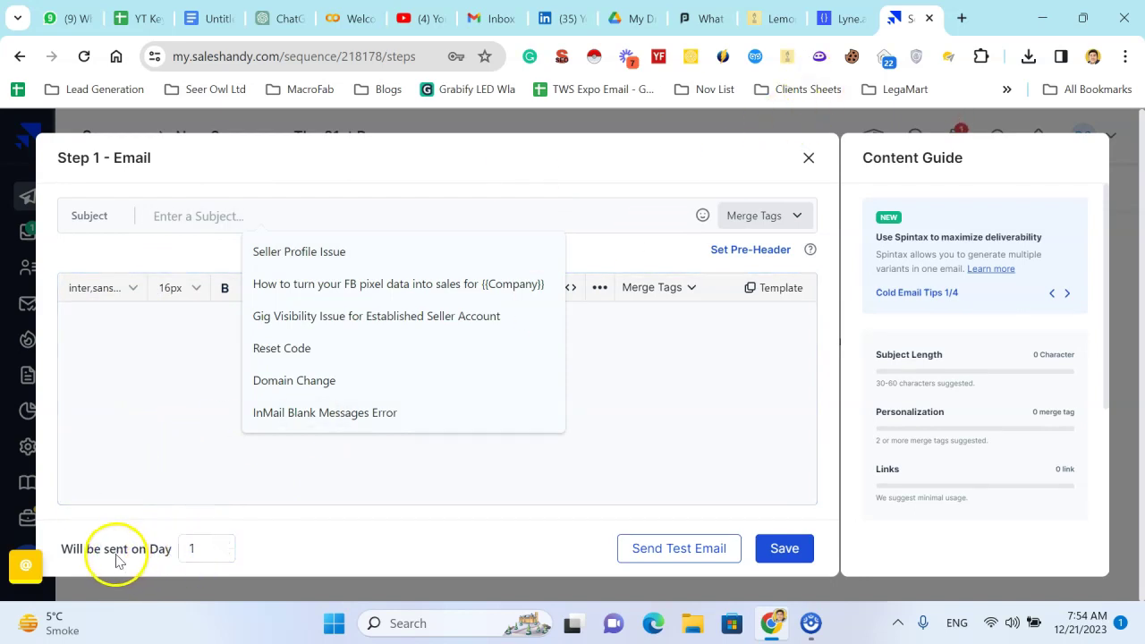
click(210, 548)
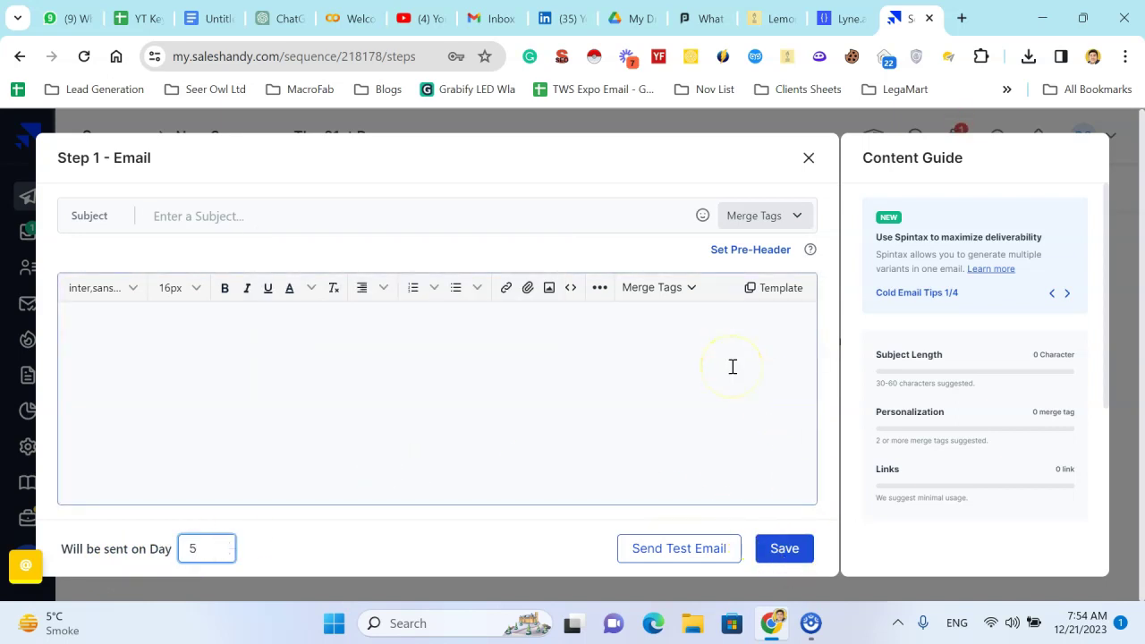
Set the email subject to "{{Company}}'s" using the Company merge tag and place the cursor in the body.
click(789, 213)
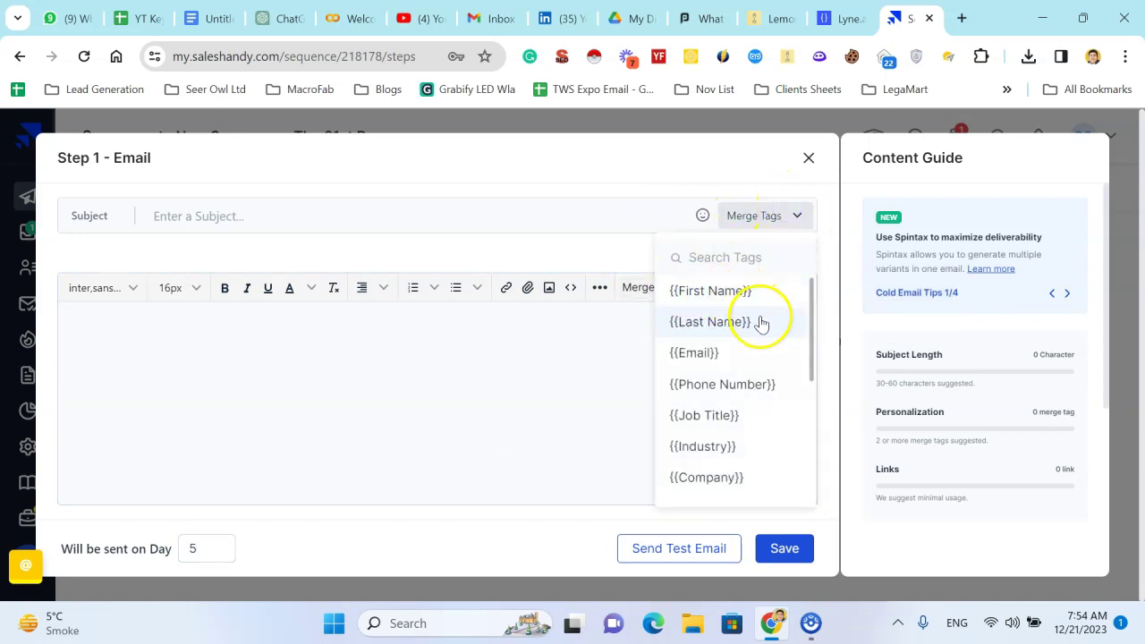
click(706, 477)
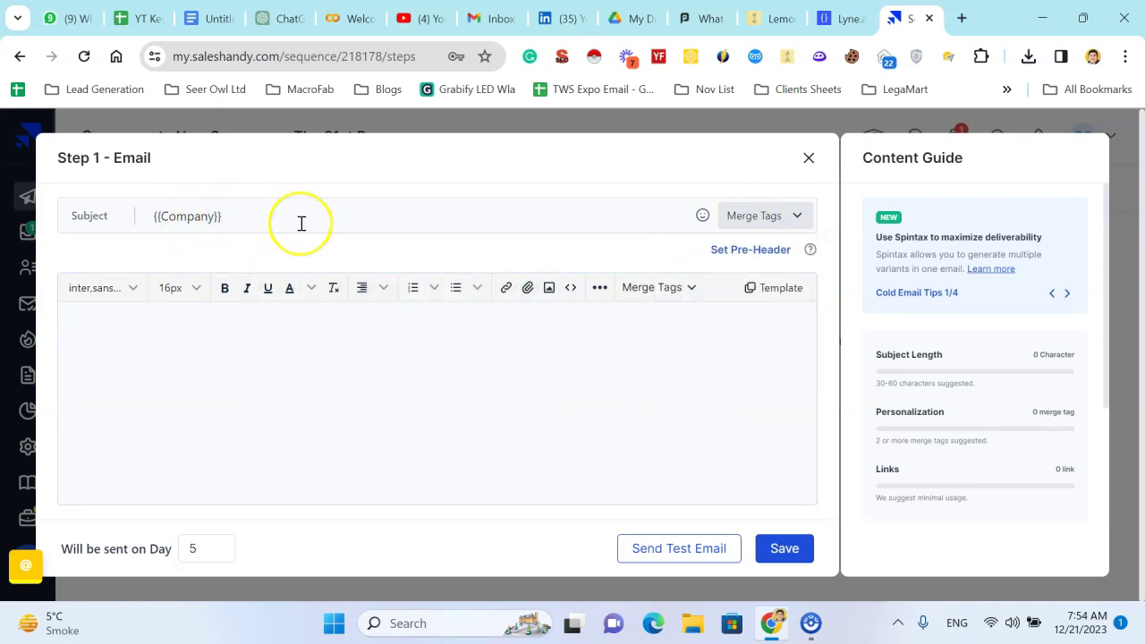
text('s)
click(439, 356)
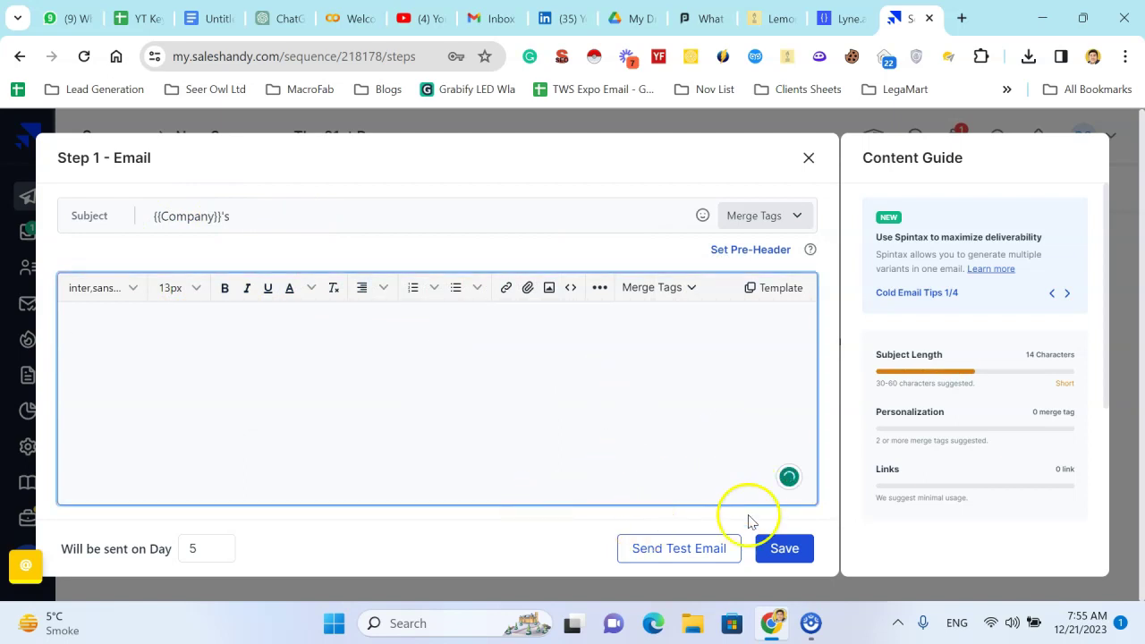